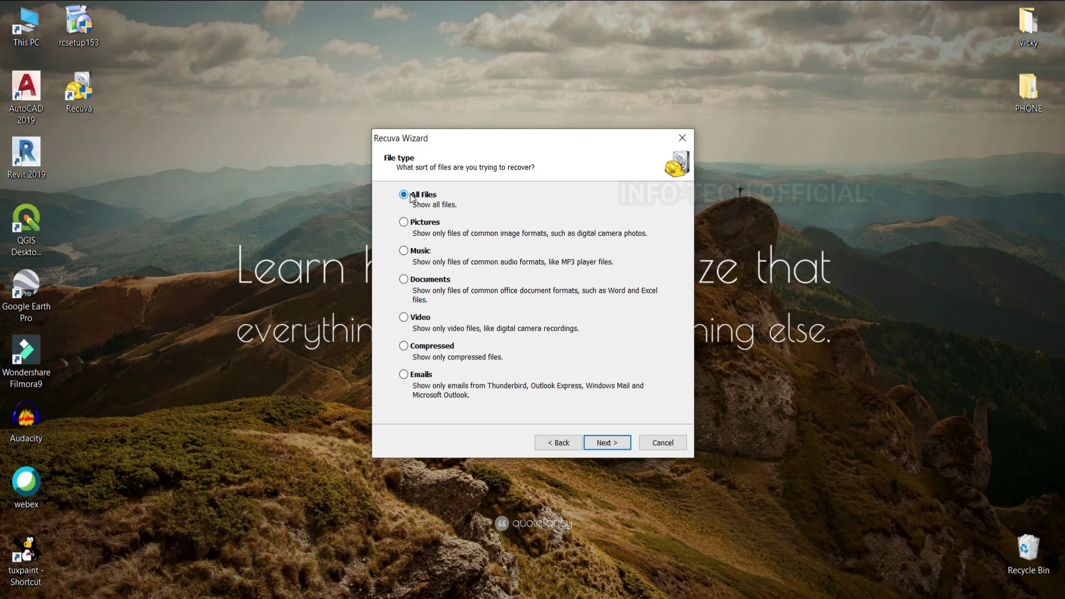
# - Set the recovery wizard to look for all file types in a specific location, the SD CARD (I:) drive
pyautogui.click(590, 443)
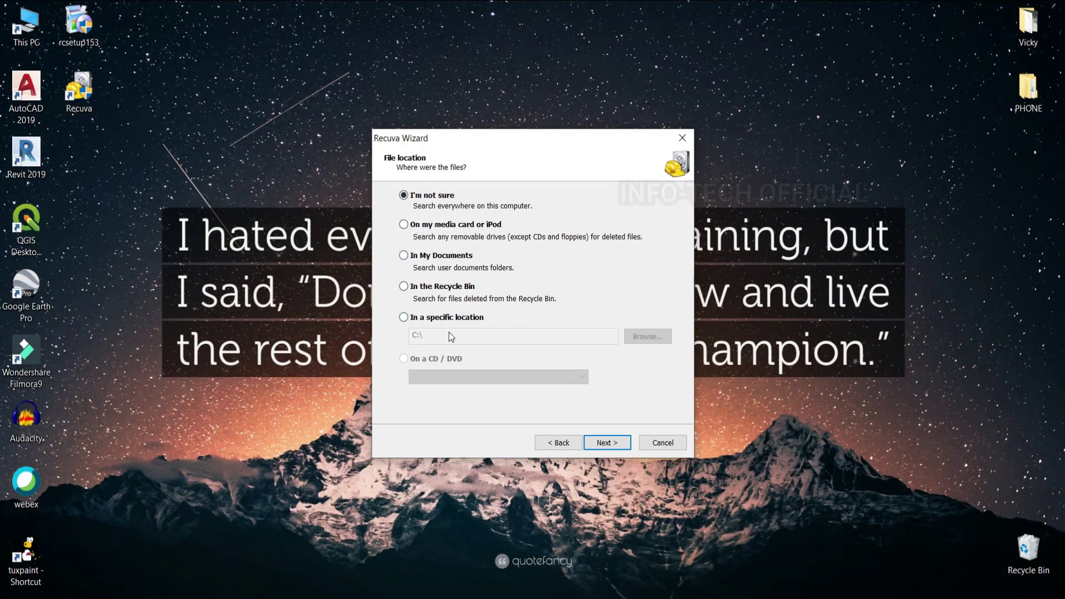
pyautogui.click(404, 318)
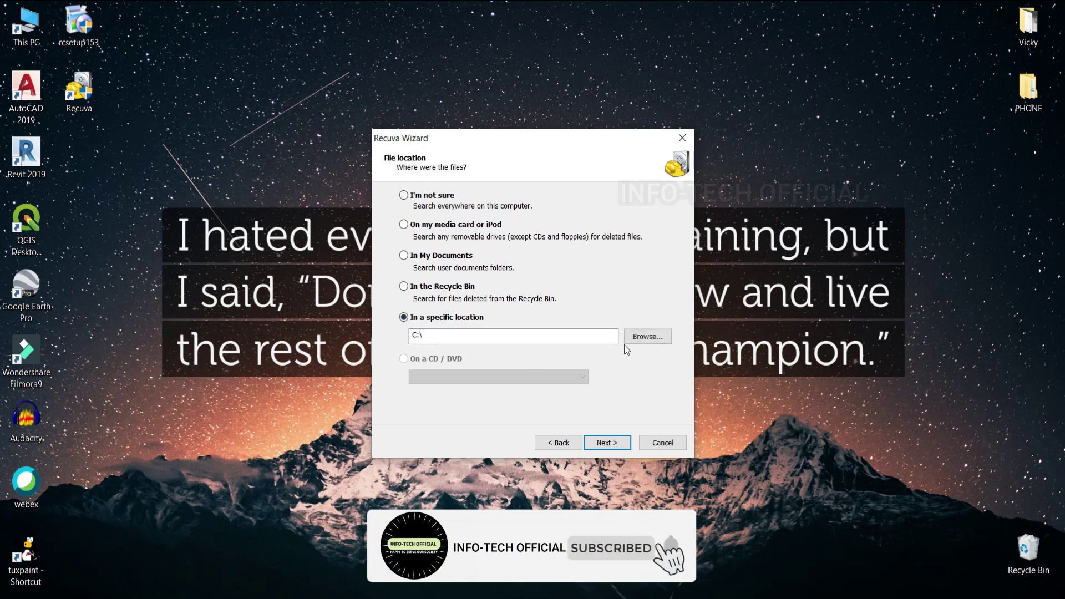
pyautogui.click(627, 340)
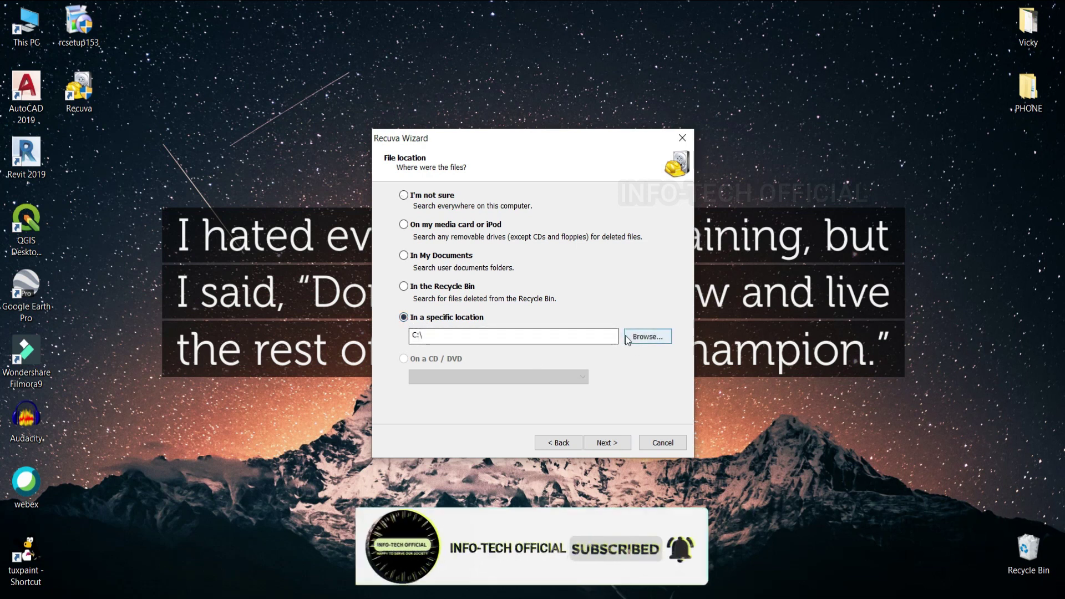
pyautogui.scroll(-10, 511, 332)
pyautogui.scroll(12, 511, 336)
pyautogui.scroll(-3, 508, 338)
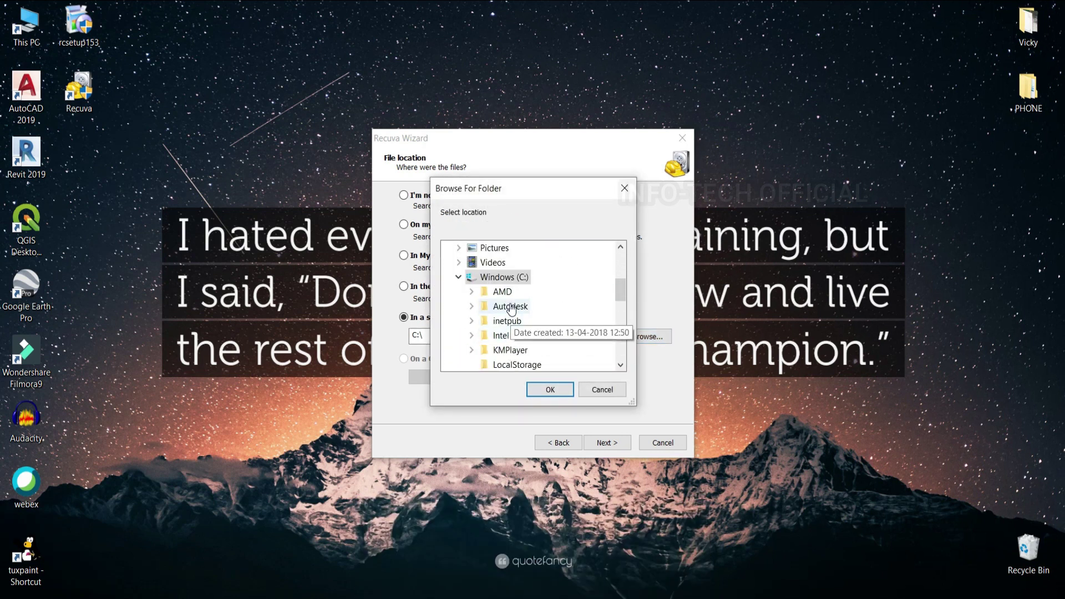
pyautogui.scroll(-6, 502, 328)
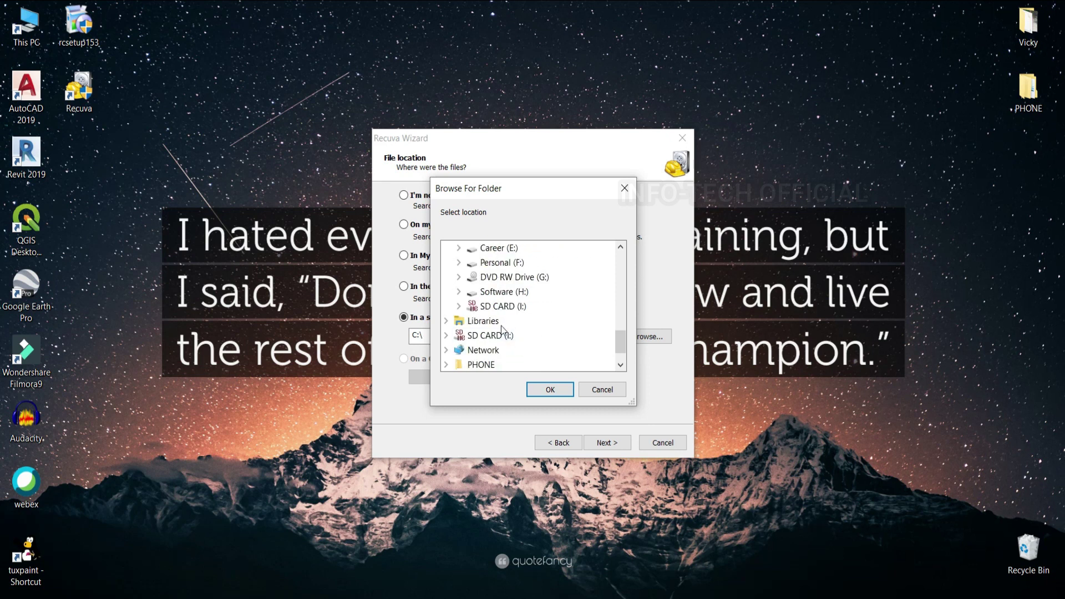
pyautogui.click(505, 306)
pyautogui.click(552, 388)
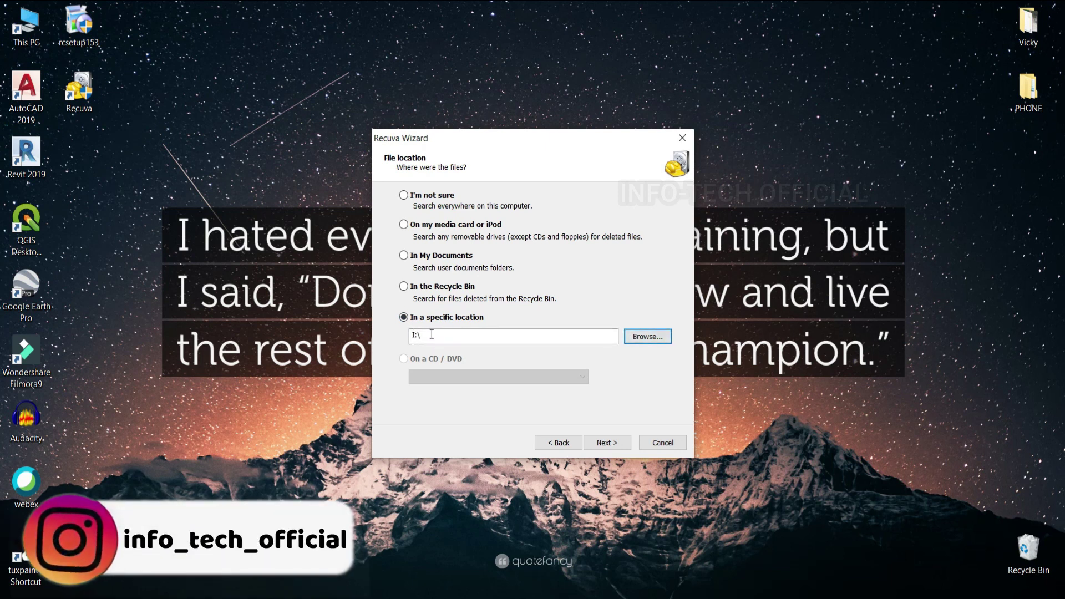
# - Check the contents of the SD CARD (I:) drive in File Explorer and close the window
pyautogui.click(37, 22)
pyautogui.doubleClick(37, 22)
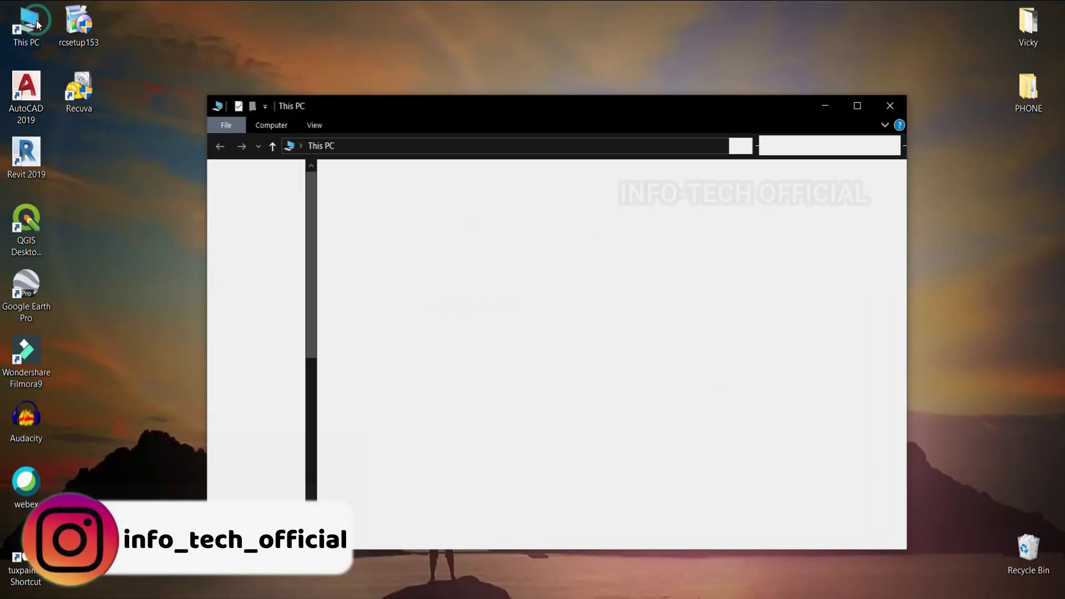
pyautogui.doubleClick(466, 421)
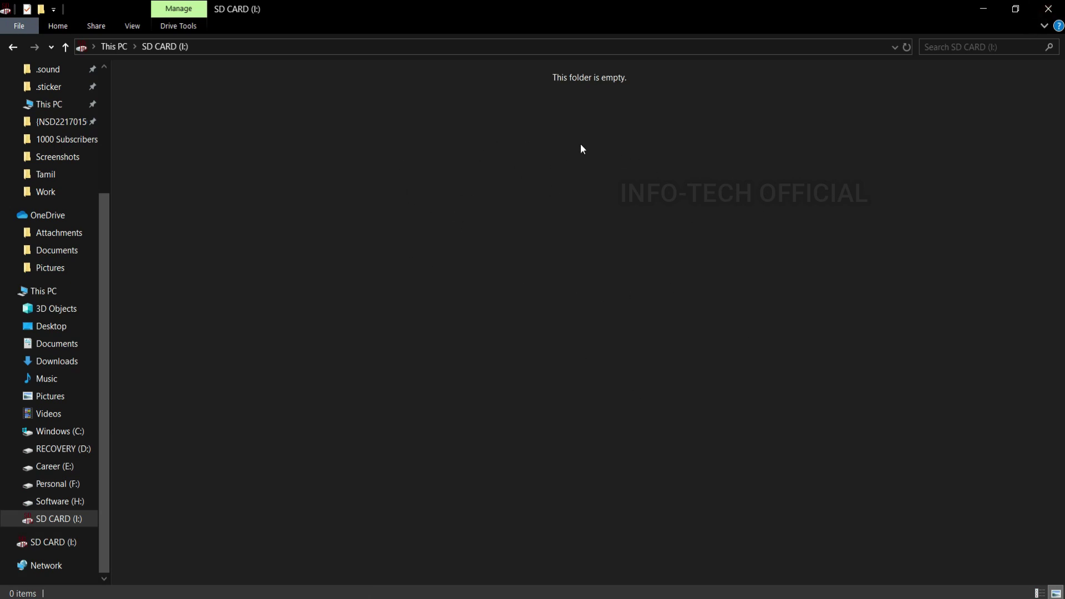
pyautogui.click(1058, 16)
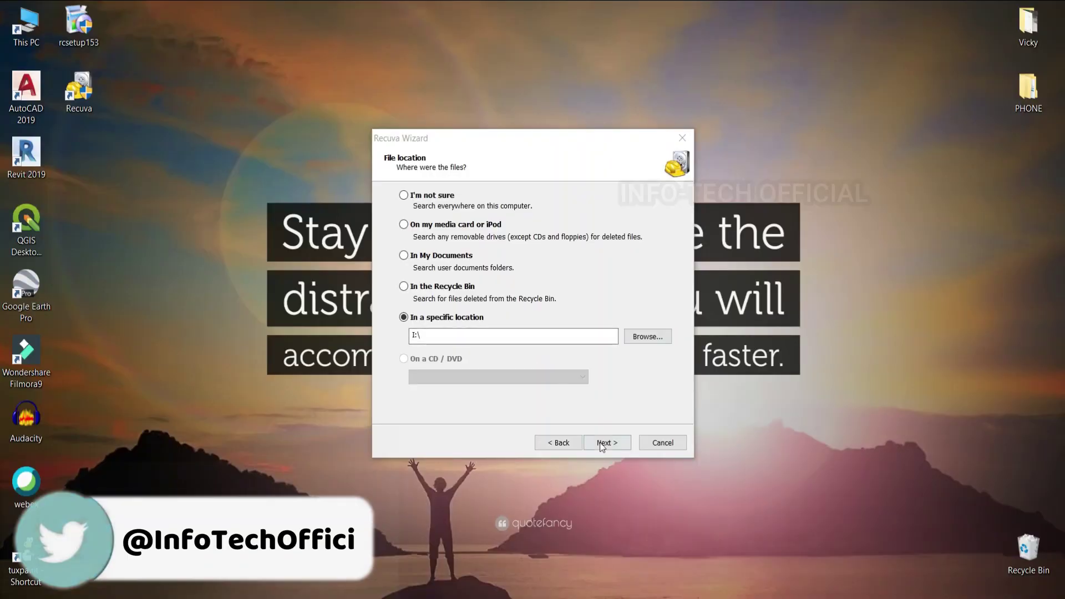
# - Run the search on the SD card without Deep Scan and look through the list of found files
pyautogui.click(600, 442)
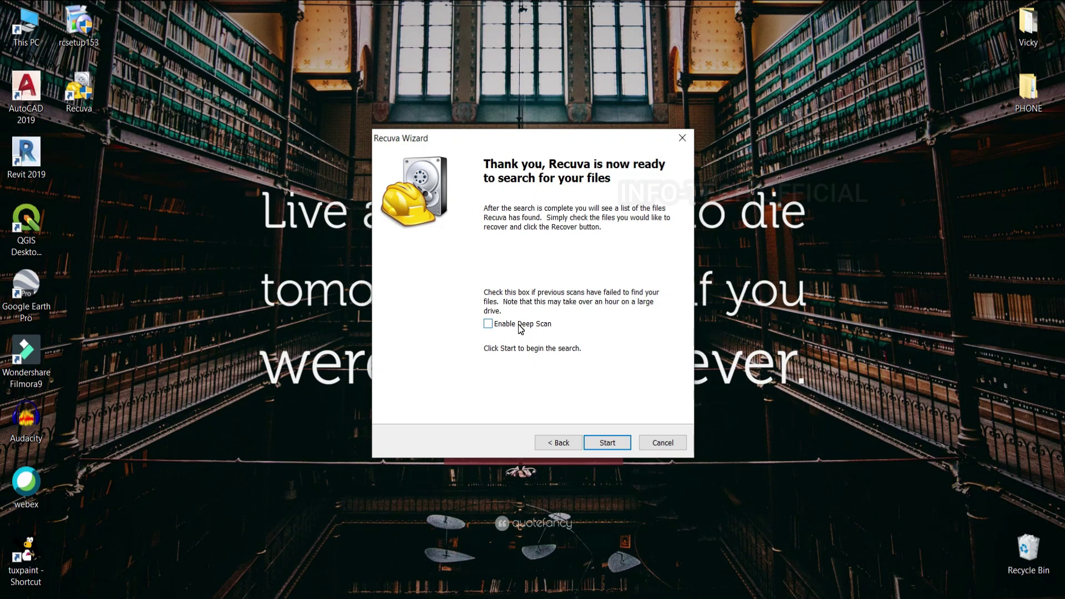
pyautogui.click(607, 442)
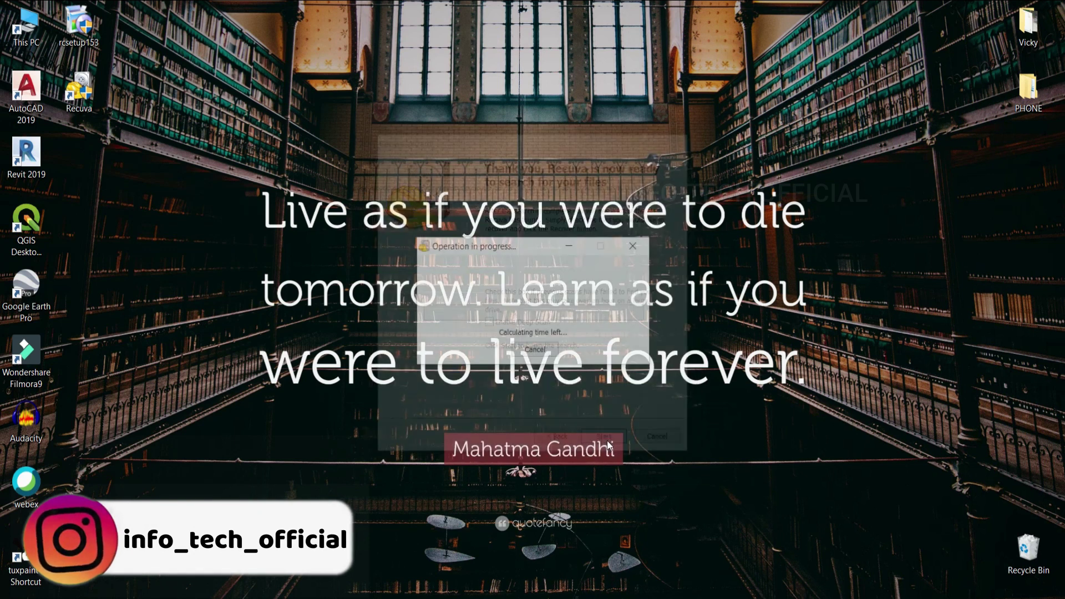
pyautogui.scroll(-10, 441, 365)
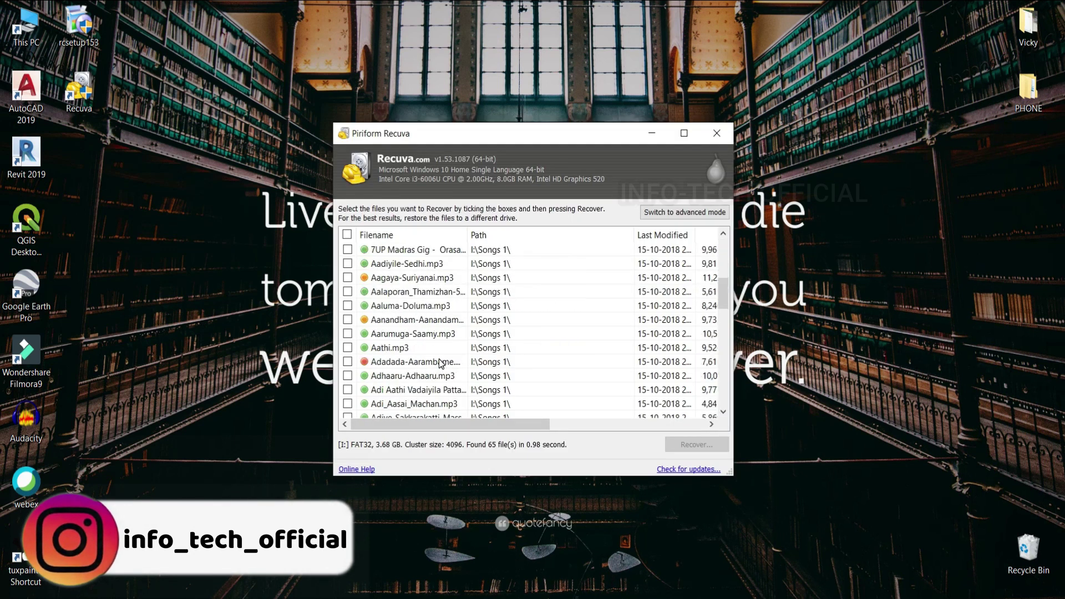
pyautogui.scroll(-6, 441, 365)
pyautogui.scroll(6, 439, 365)
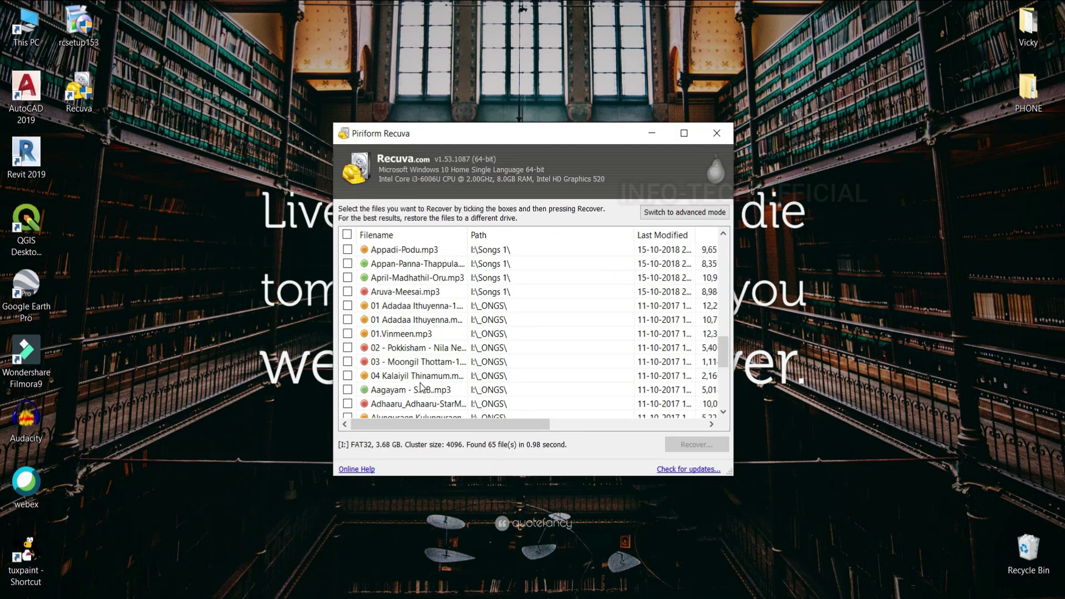
pyautogui.scroll(-2, 437, 374)
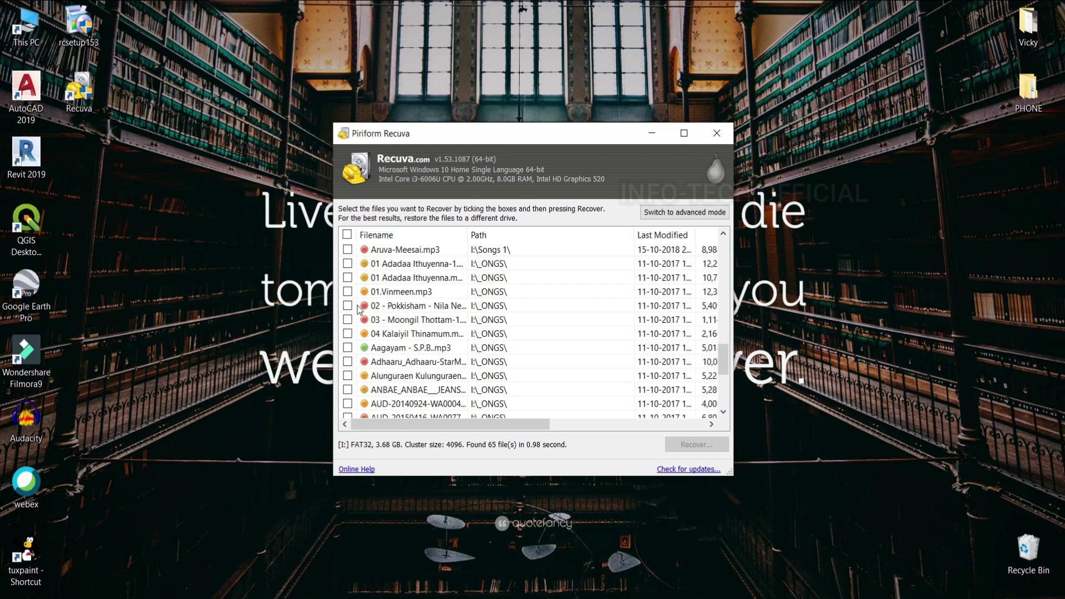
pyautogui.click(348, 263)
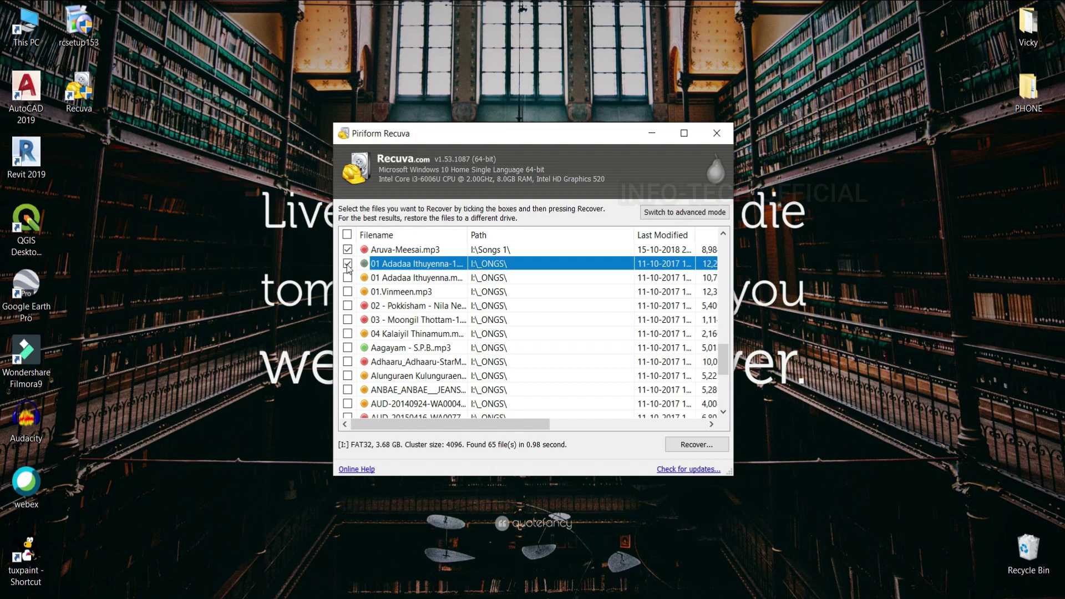
pyautogui.click(347, 251)
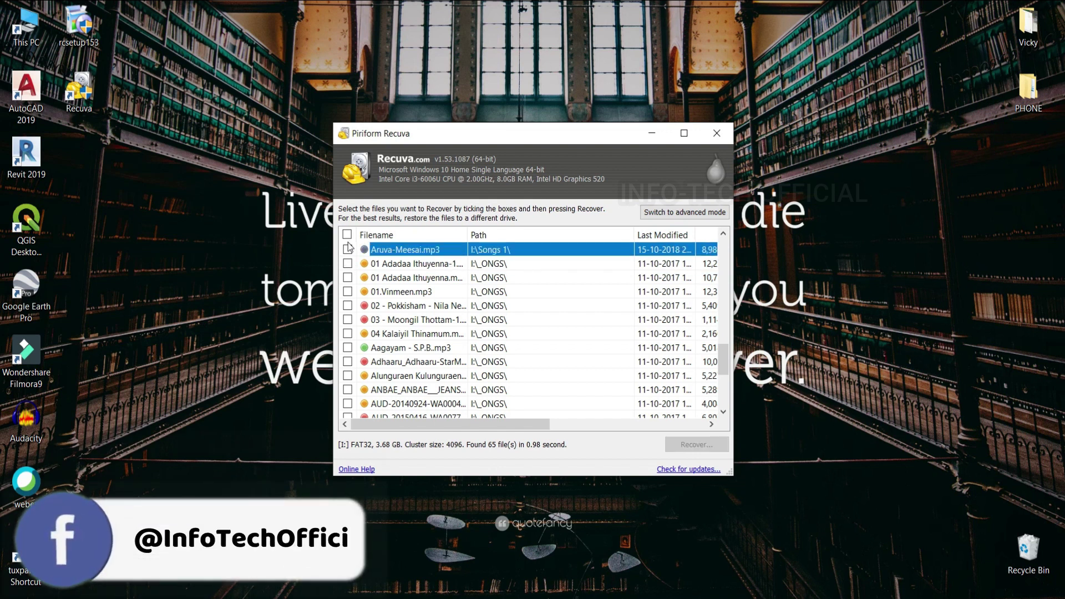
pyautogui.click(347, 236)
pyautogui.scroll(-4, 348, 317)
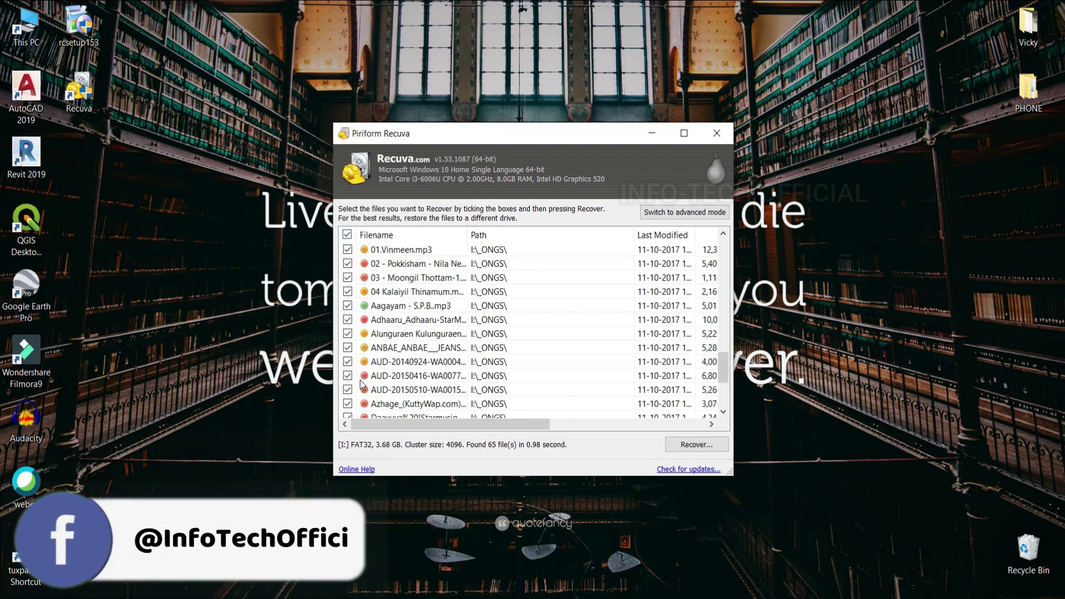
pyautogui.scroll(10, 348, 317)
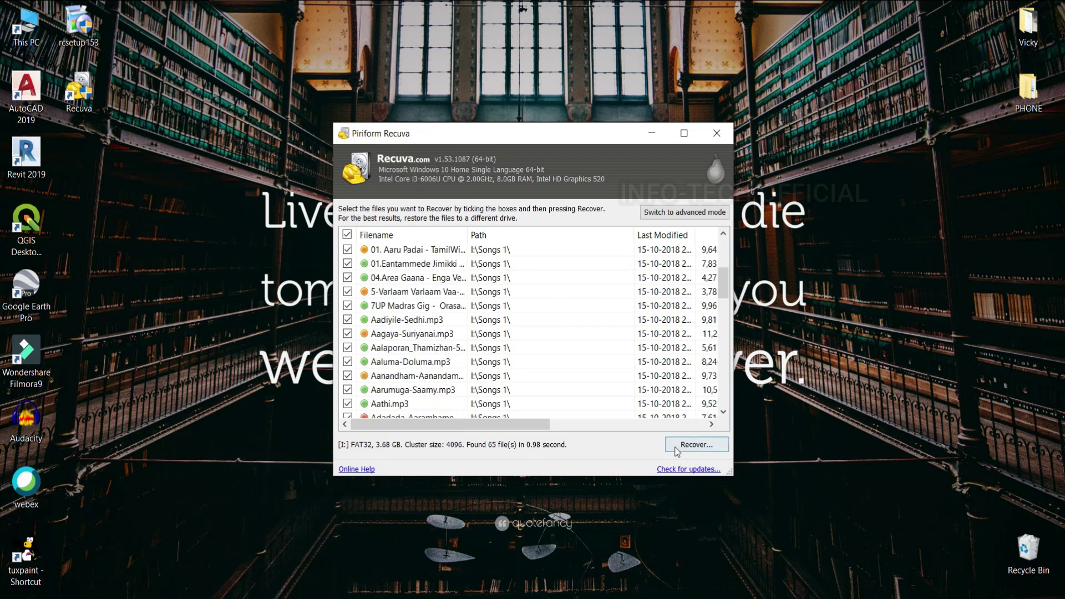
pyautogui.click(347, 235)
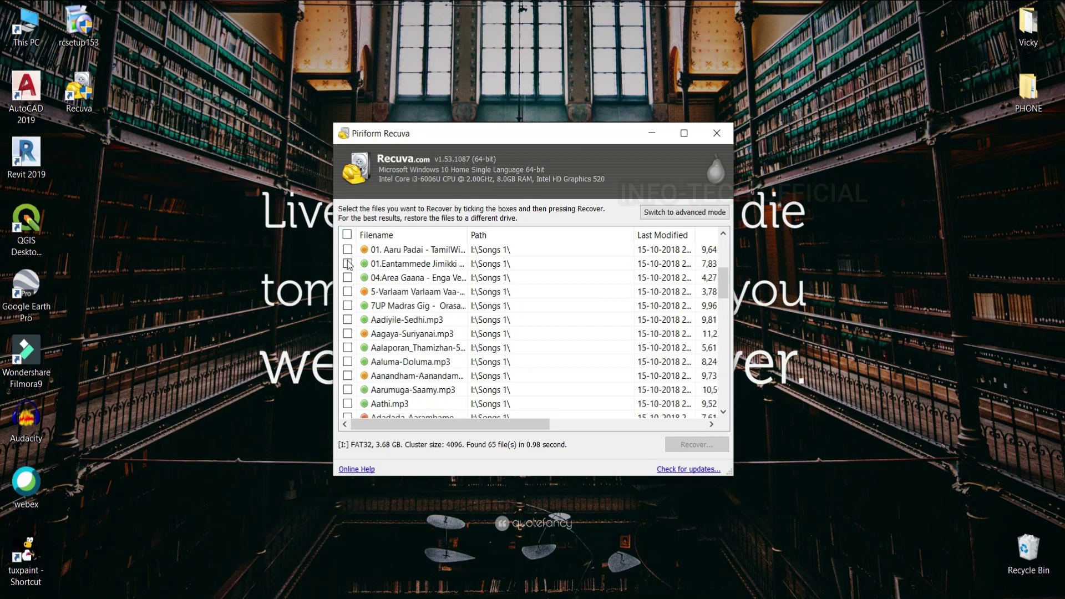
# - Recover only the "04.Area Gaana" song to the Desktop and dismiss the completion report
pyautogui.click(348, 277)
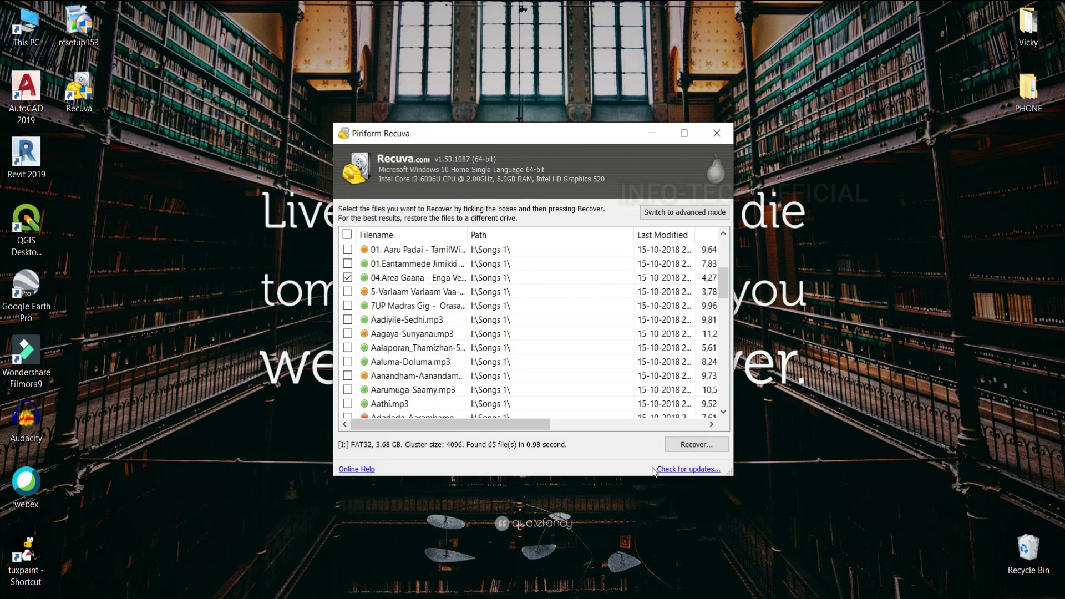
pyautogui.click(682, 444)
pyautogui.click(495, 284)
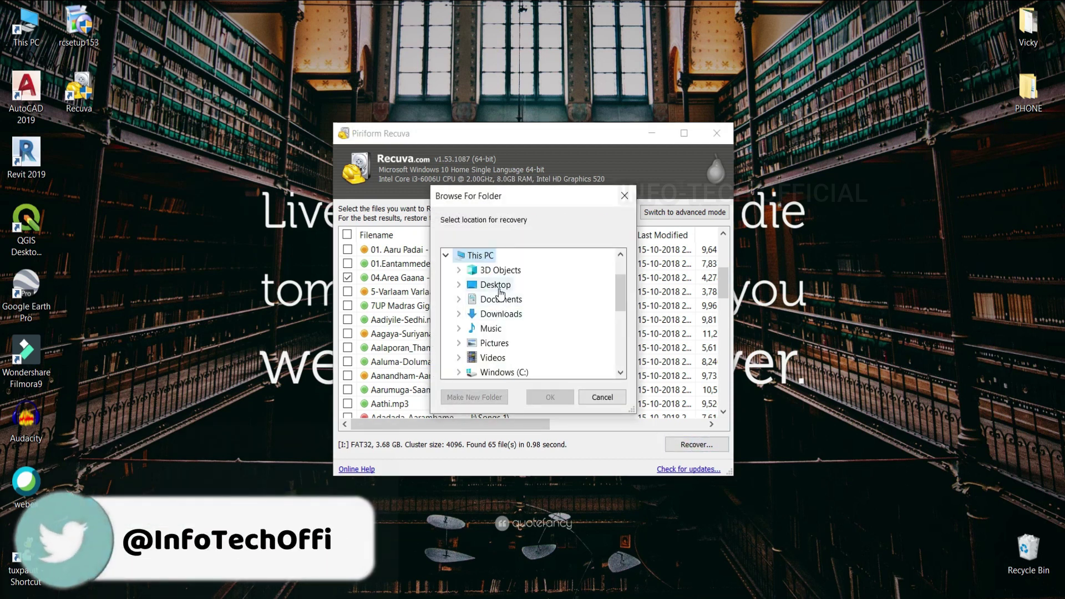
pyautogui.doubleClick(495, 285)
pyautogui.click(550, 397)
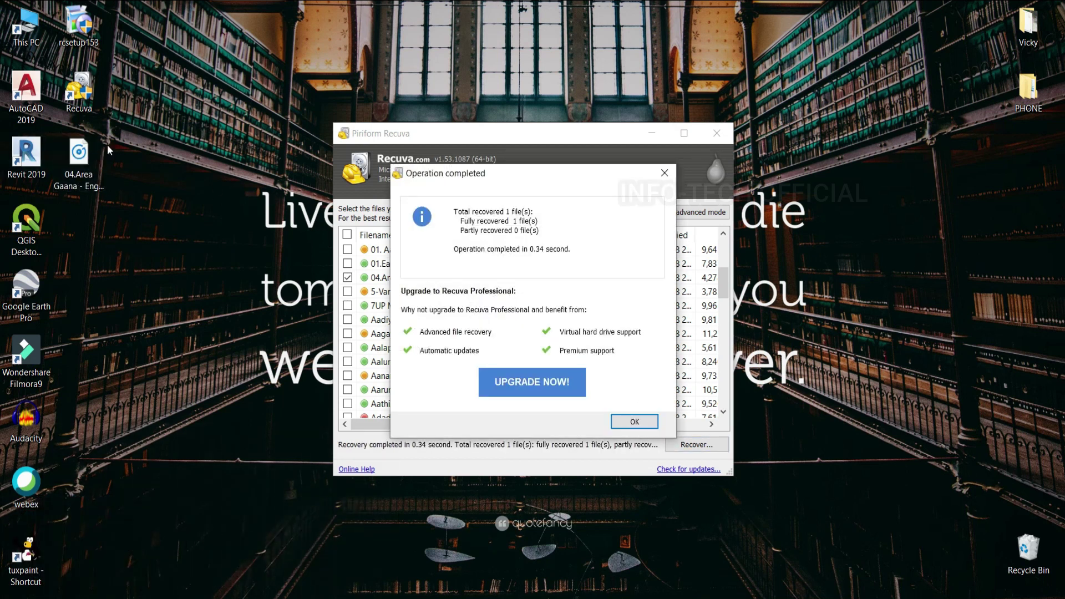
pyautogui.click(634, 425)
# - Review the full list of deleted files and switch the results to advanced mode
pyautogui.scroll(-15, 438, 341)
pyautogui.scroll(15, 445, 348)
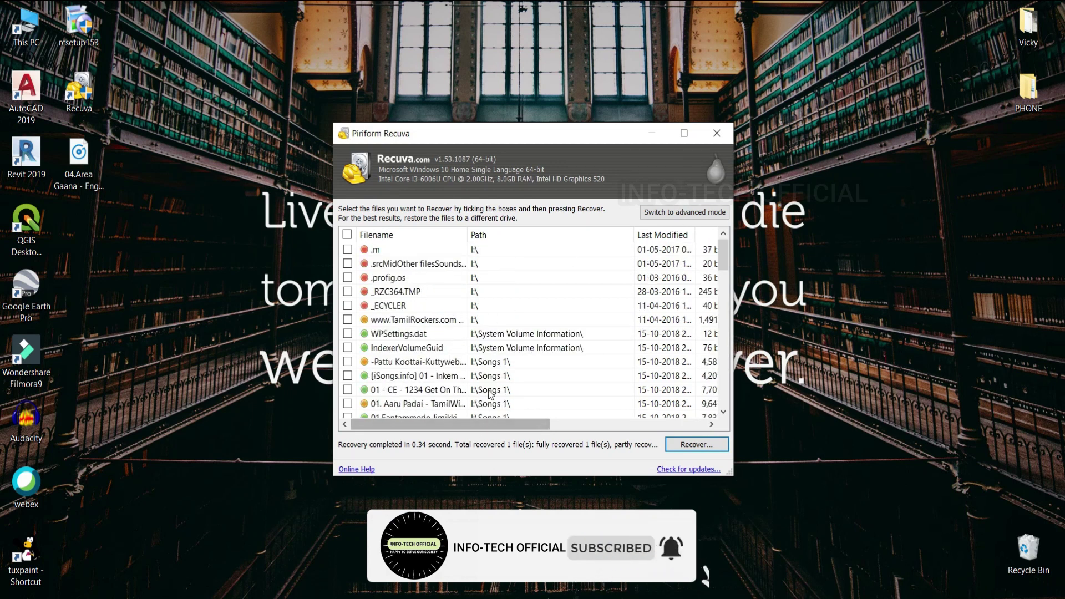
pyautogui.click(686, 216)
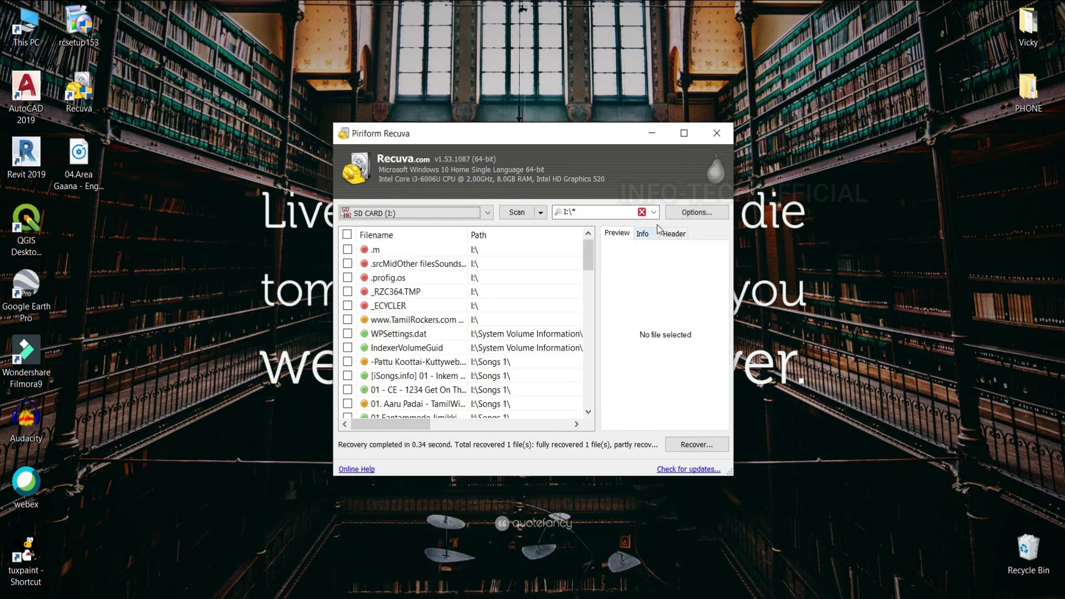
pyautogui.scroll(-2, 561, 272)
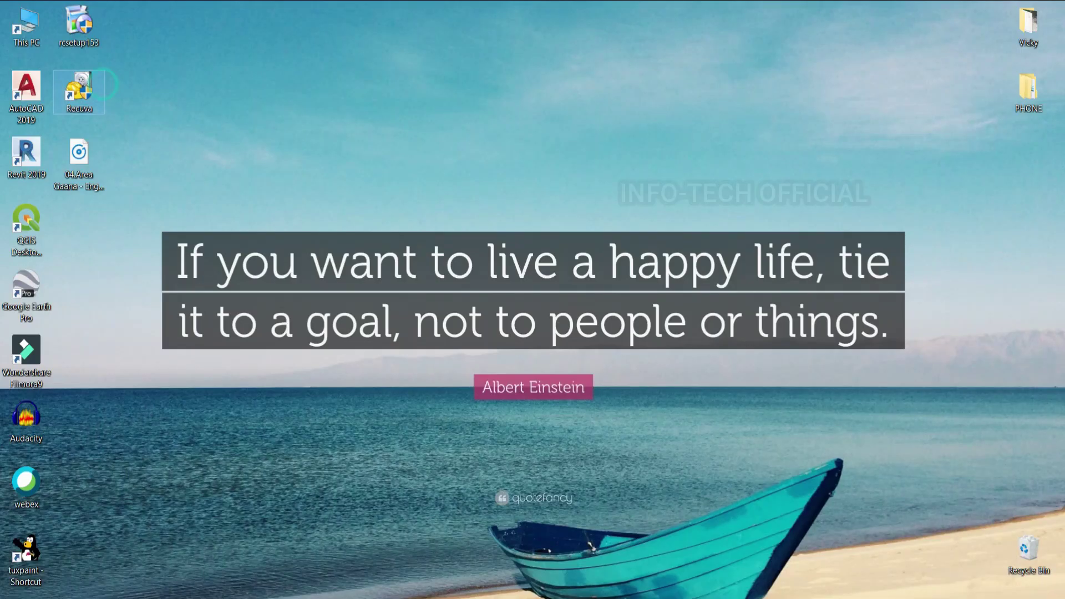
# - Try setting up a Deep Scan for all file types on SD CARD (I:) in the Recuva wizard, and close the program
pyautogui.click(607, 450)
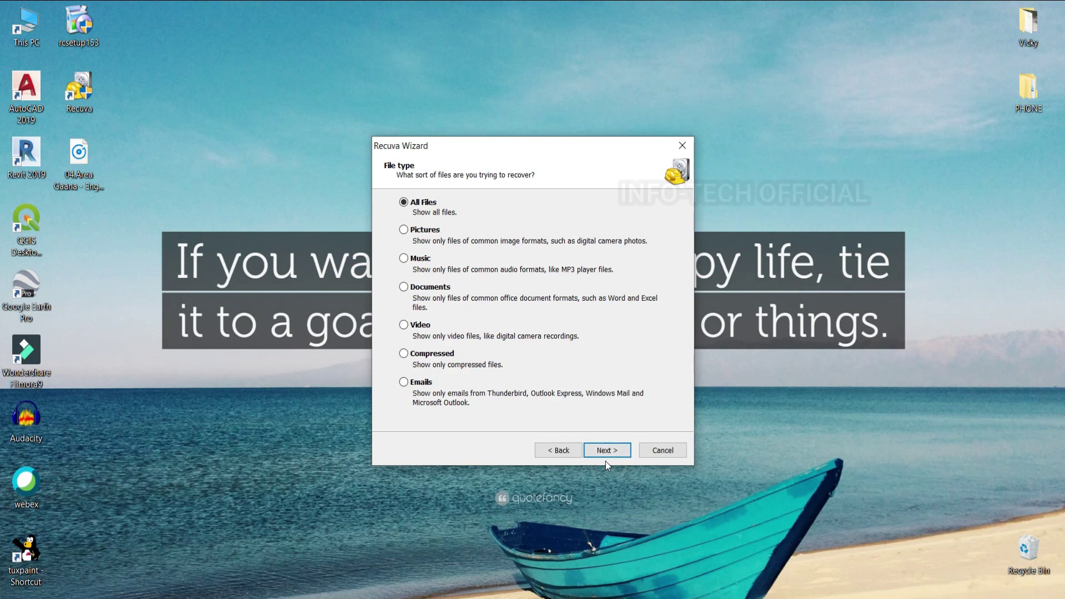
pyautogui.click(604, 451)
pyautogui.click(404, 325)
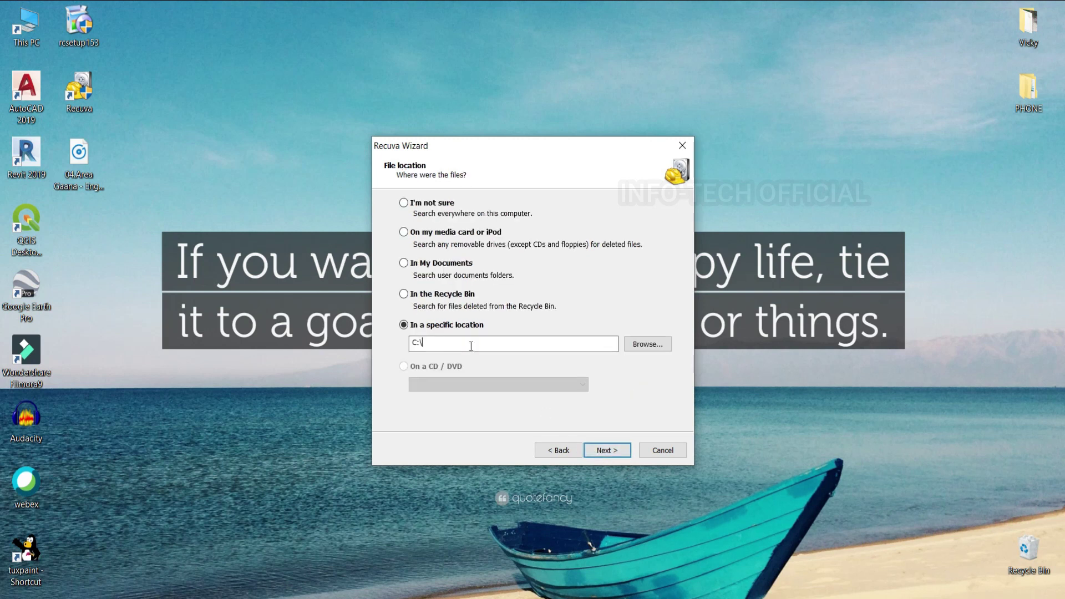
pyautogui.click(648, 344)
pyautogui.scroll(-5, 514, 343)
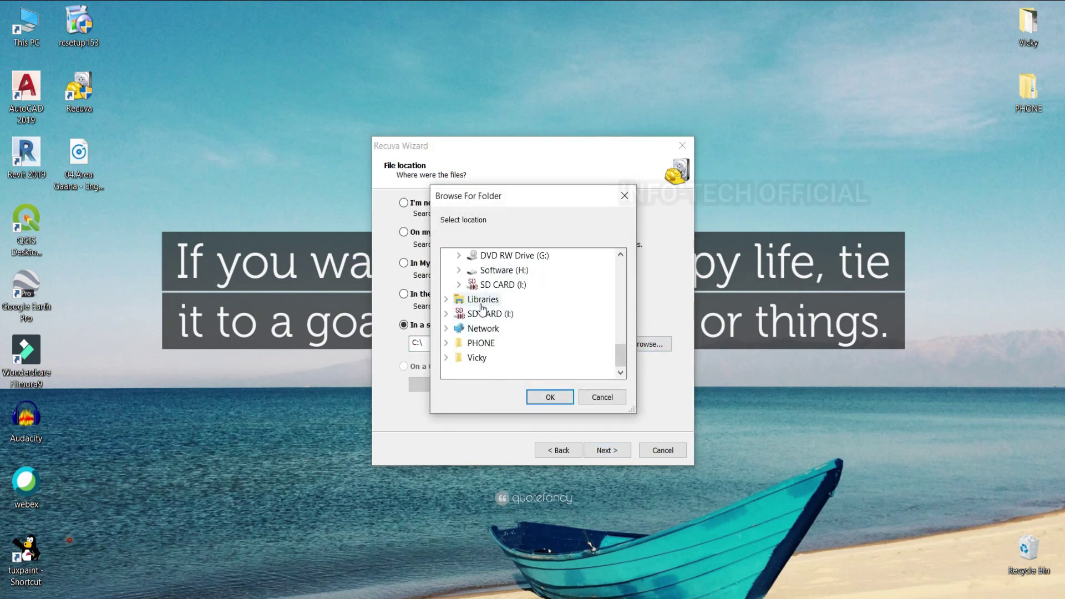
pyautogui.click(500, 285)
pyautogui.click(550, 398)
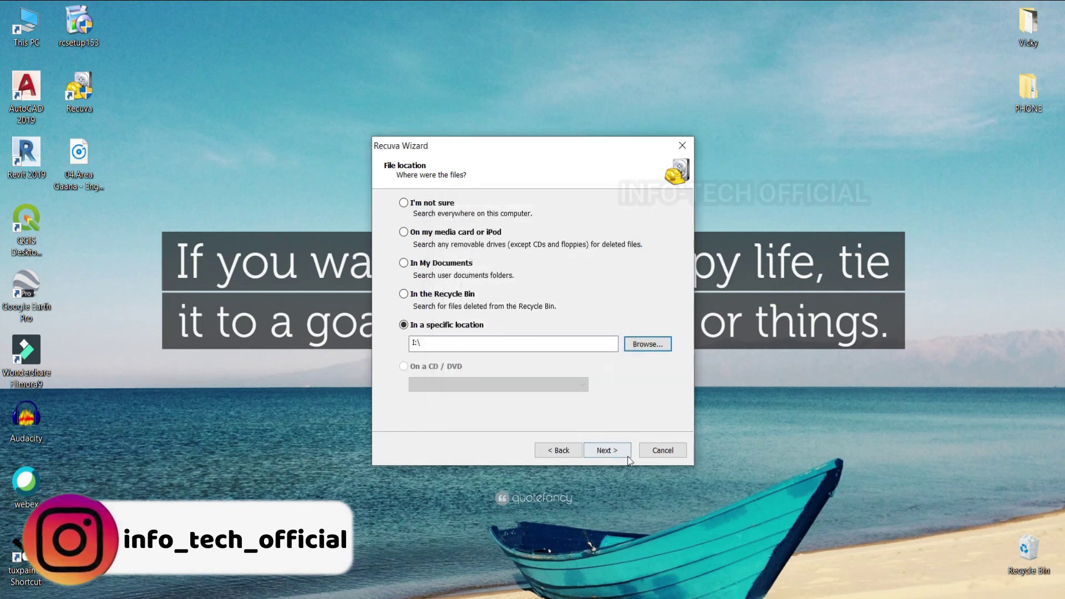
pyautogui.click(607, 449)
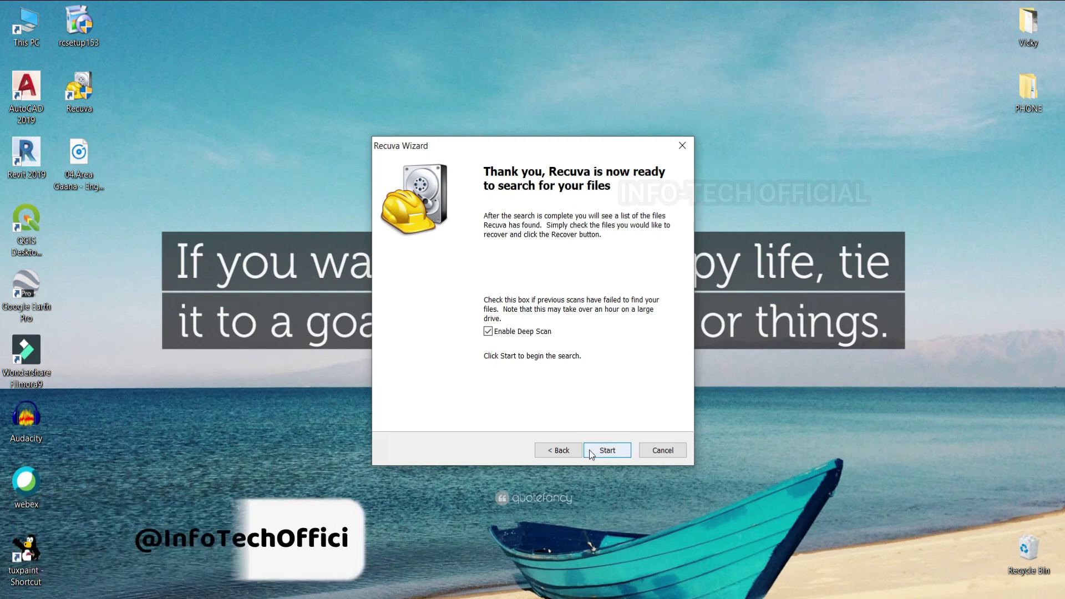
pyautogui.click(661, 457)
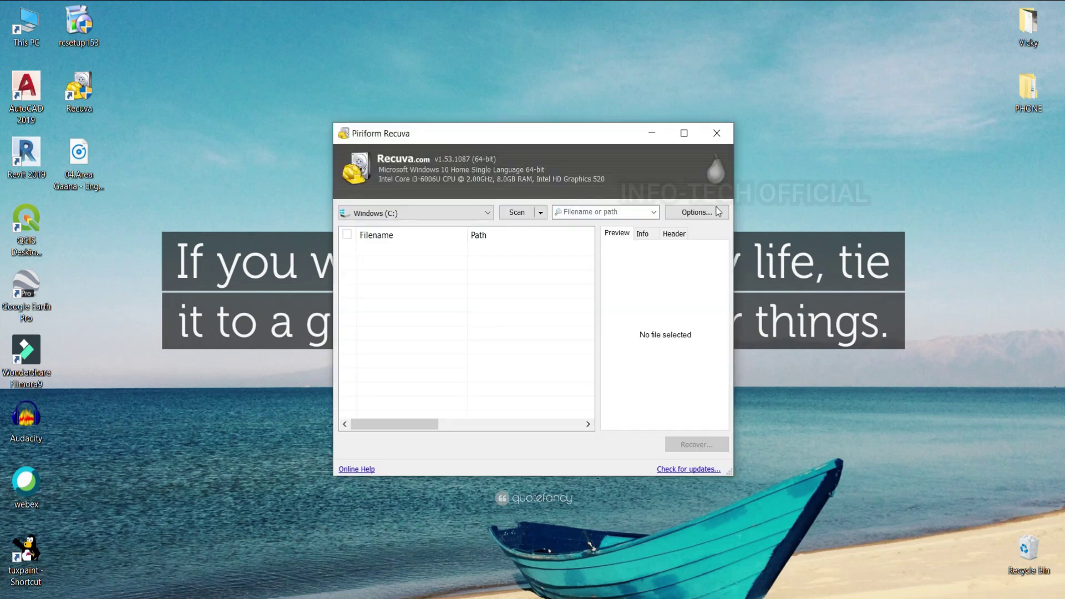
pyautogui.click(720, 133)
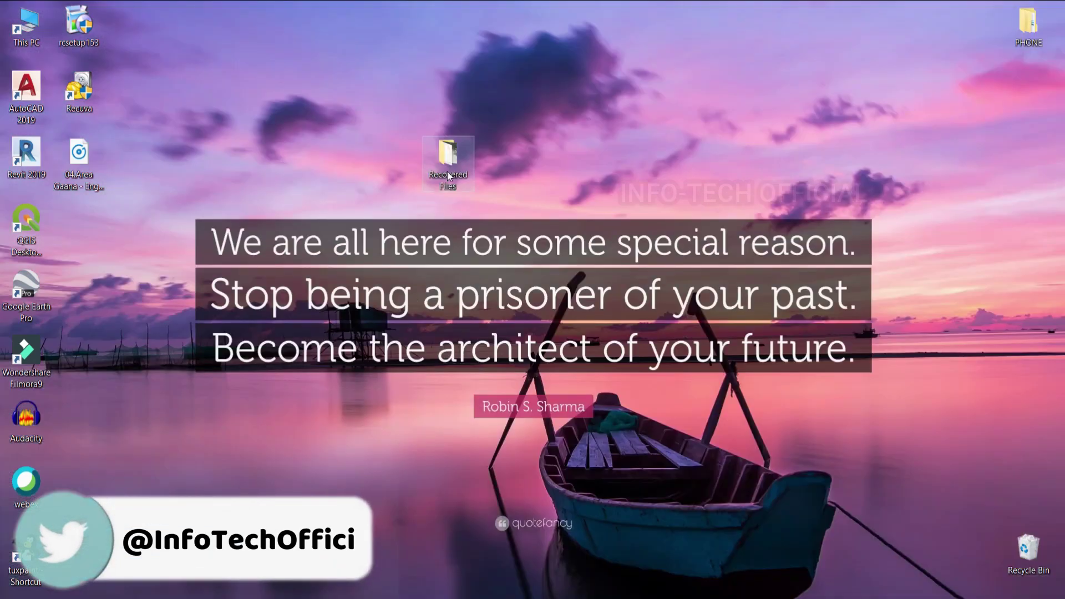
# - Open the Recovered Files folder on the desktop, and check its size and size on disk in its properties
pyautogui.moveTo(448, 159)
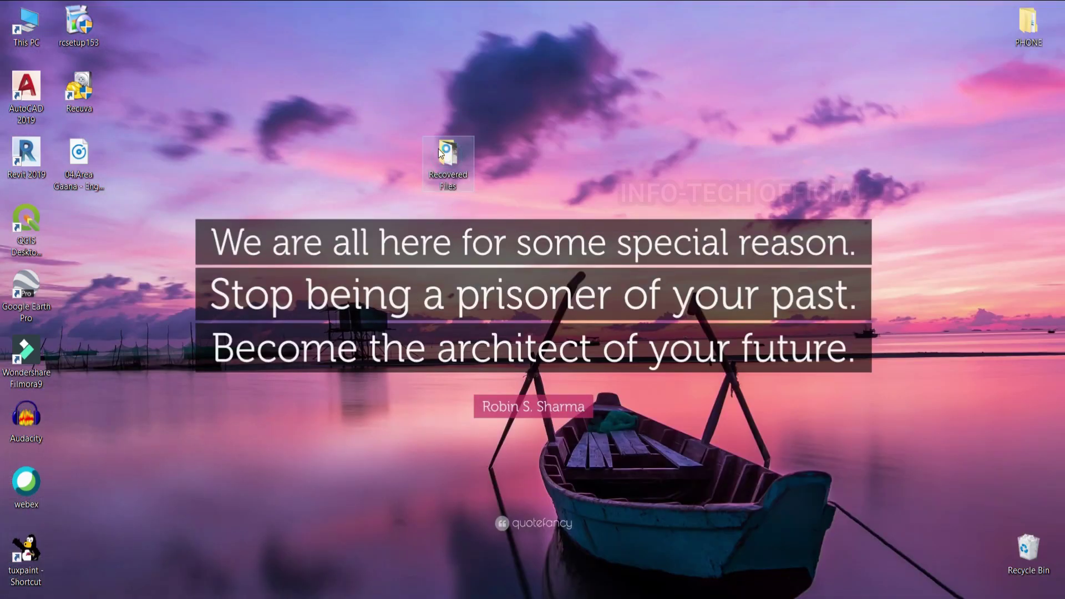
pyautogui.doubleClick(448, 158)
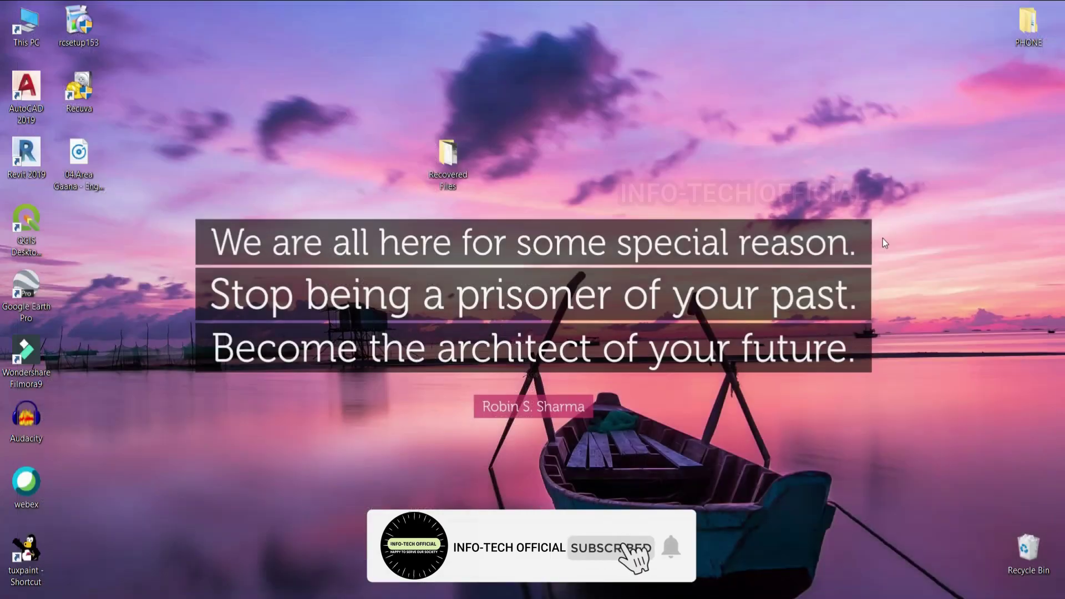
pyautogui.rightClick(434, 157)
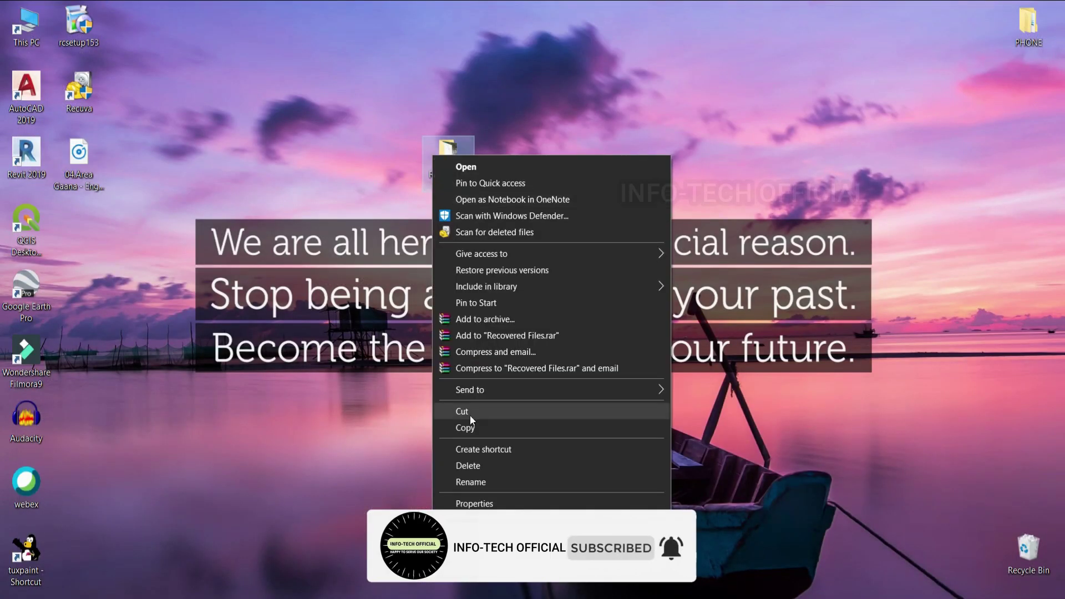
pyautogui.click(479, 499)
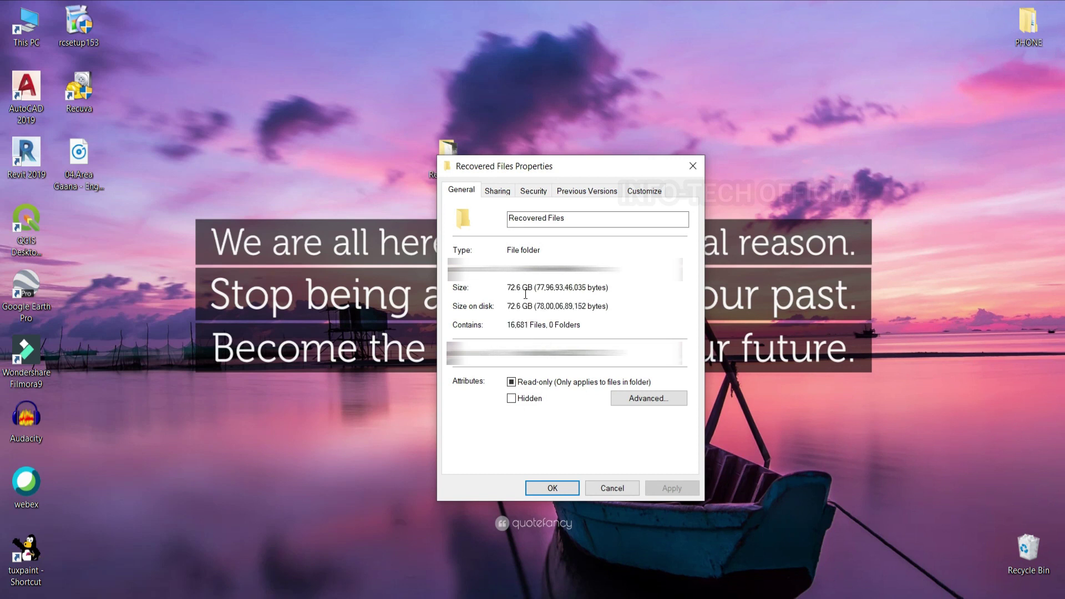
pyautogui.moveTo(509, 287); pyautogui.dragTo(534, 288)
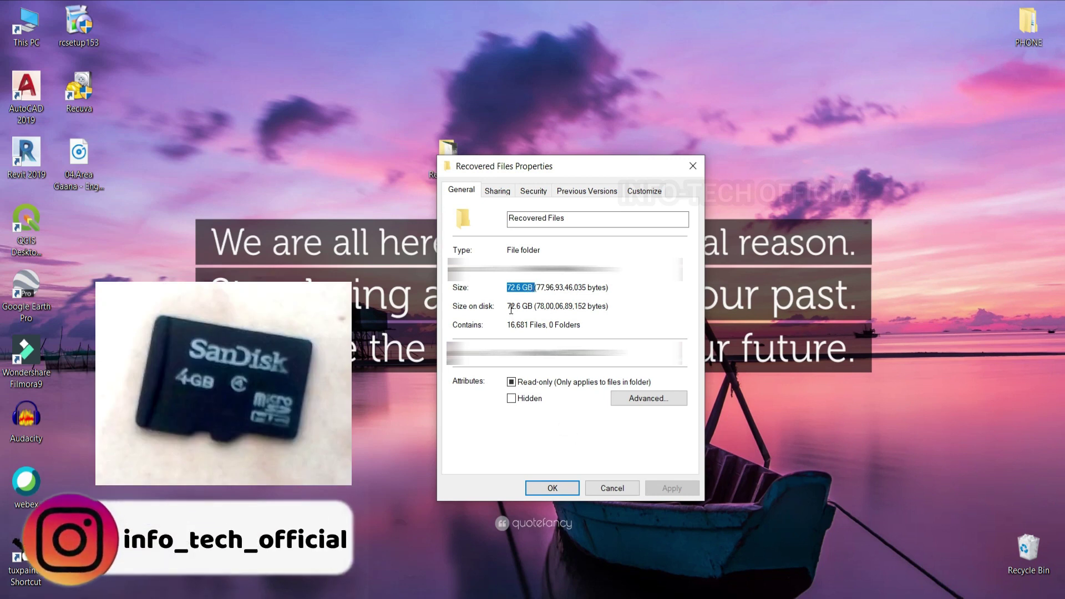
pyautogui.moveTo(508, 306); pyautogui.dragTo(532, 308)
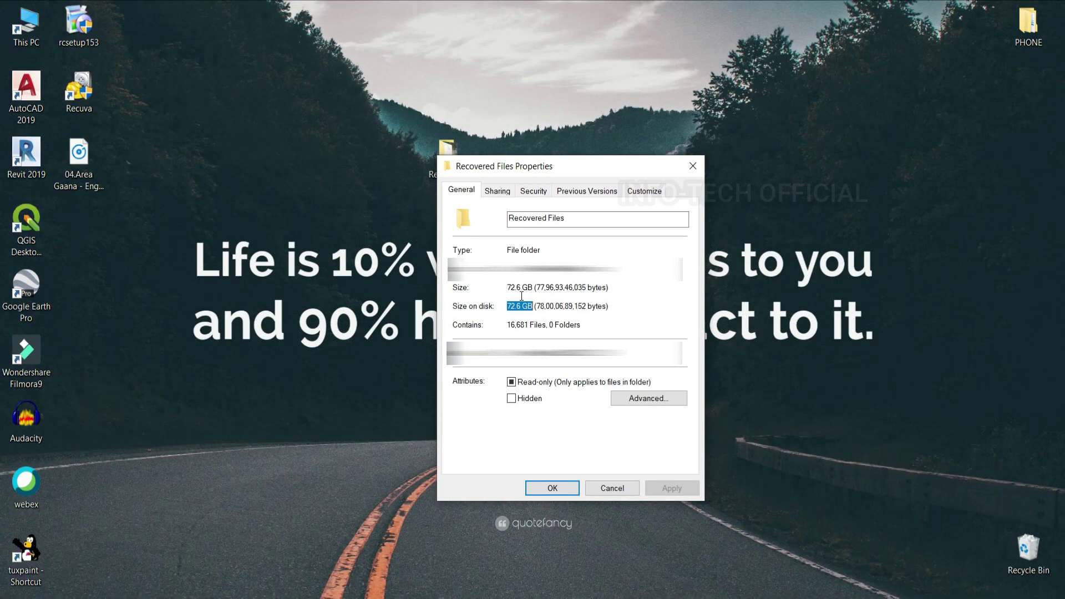
pyautogui.moveTo(532, 287); pyautogui.dragTo(507, 287)
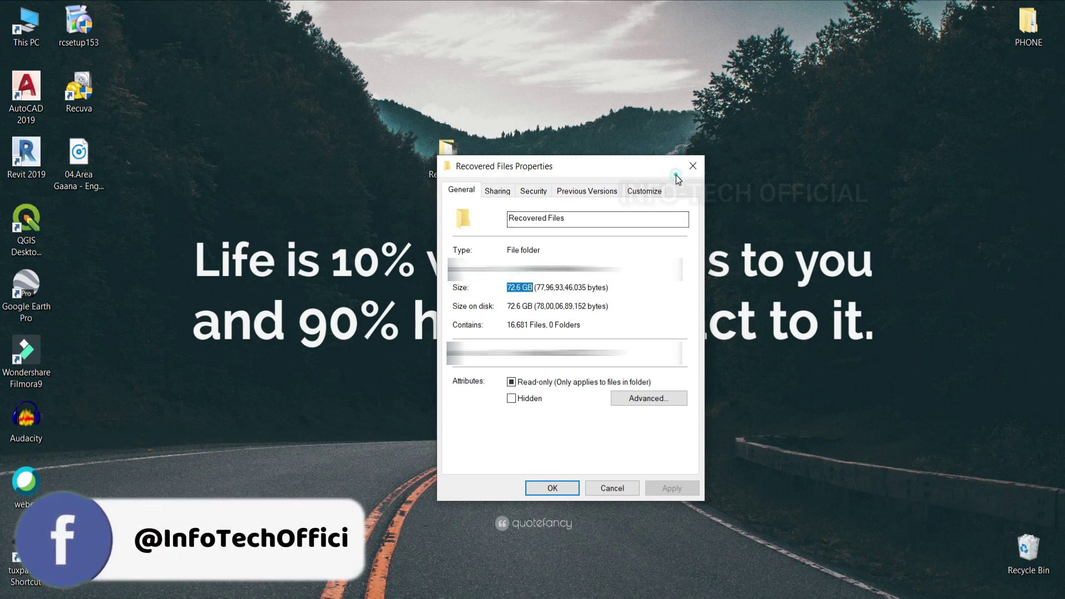
pyautogui.click(693, 166)
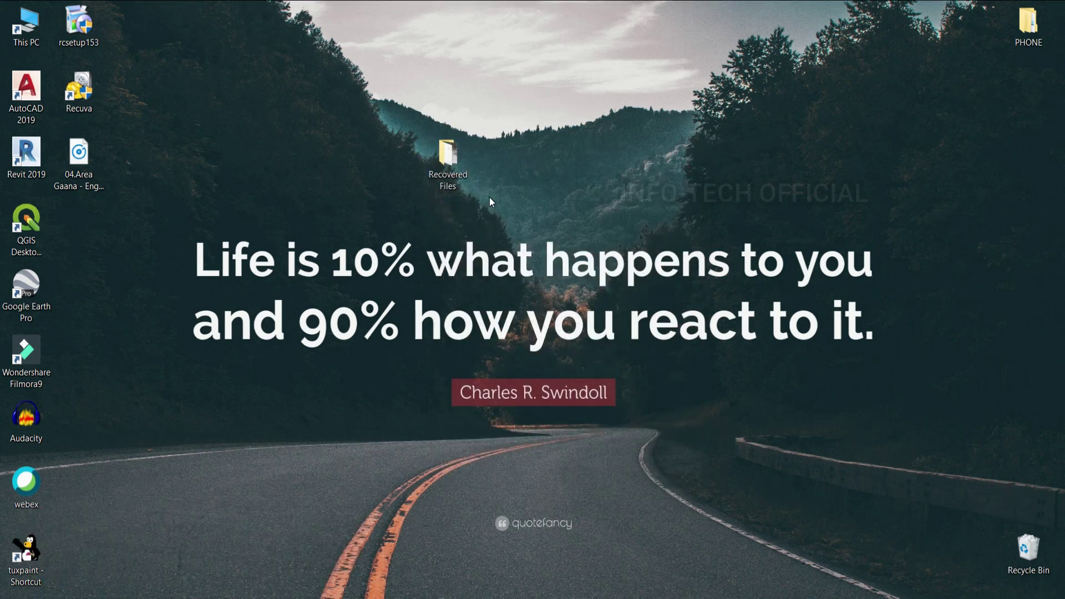
# - Move the Recovered Files folder icon slightly higher on the desktop, above the wallpaper's quote, and refresh the desktop
pyautogui.moveTo(451, 161); pyautogui.dragTo(504, 97)
pyautogui.click(503, 165)
pyautogui.rightClick(503, 165)
pyautogui.click(527, 223)
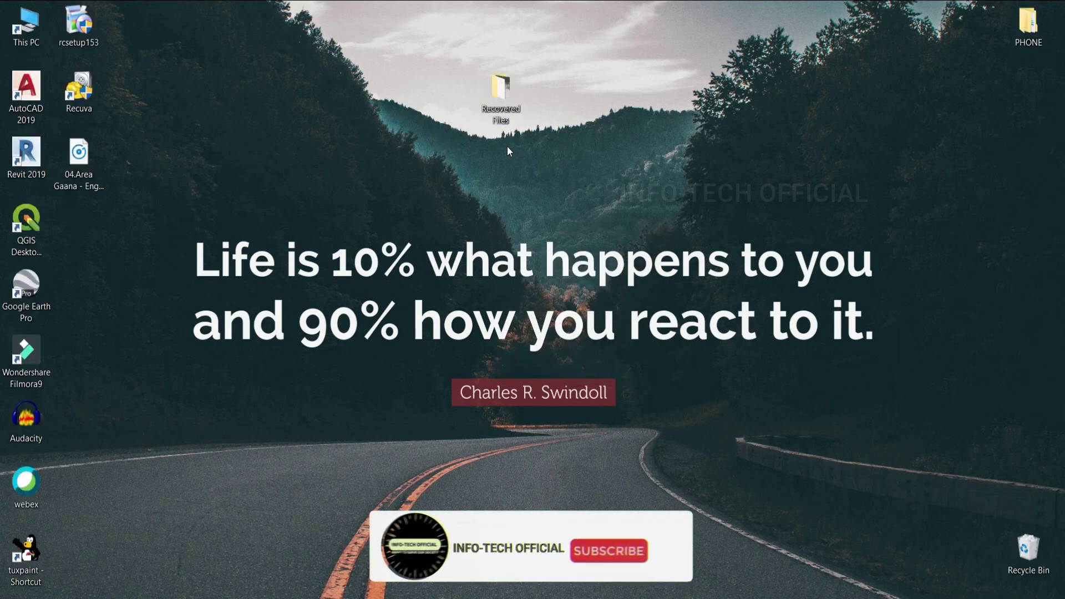